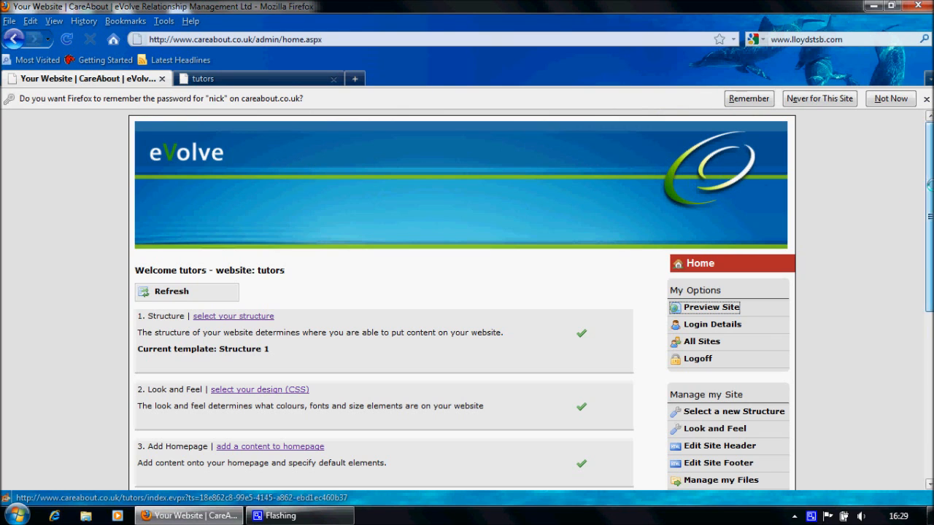
# Open the Edit Colours tool and review the customisable scheme elements alongside the current tutors site
pyautogui.moveTo(929, 183); pyautogui.dragTo(930, 325)
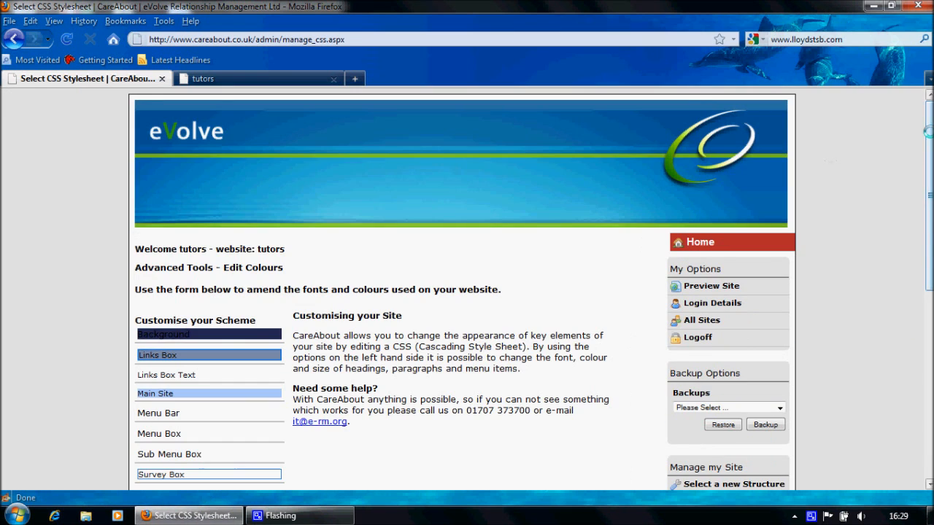
pyautogui.moveTo(929, 134); pyautogui.dragTo(930, 216)
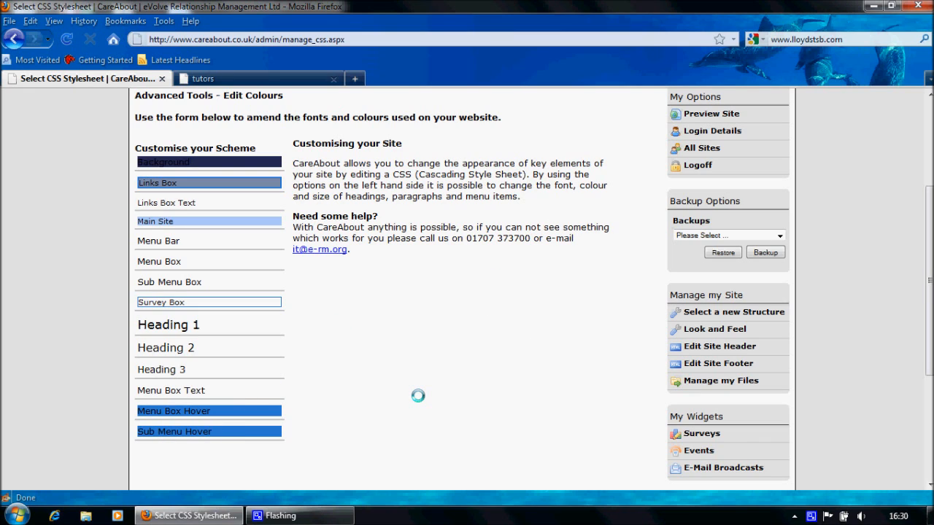
pyautogui.scroll(-5, 417, 395)
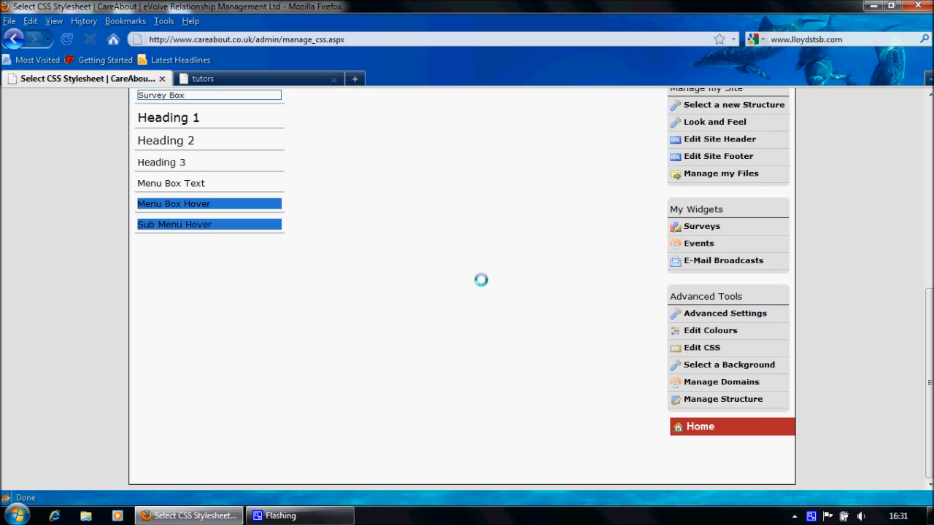
pyautogui.moveTo(929, 306); pyautogui.dragTo(929, 167)
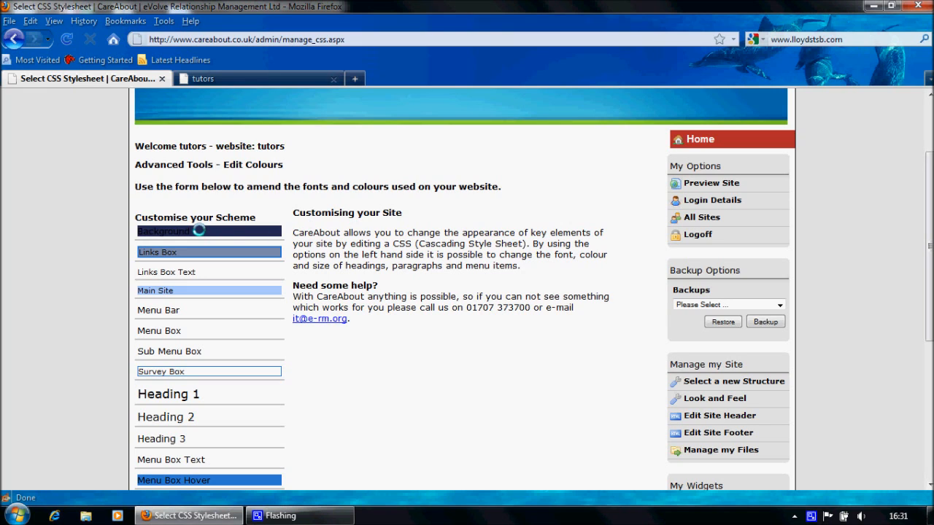
pyautogui.click(231, 80)
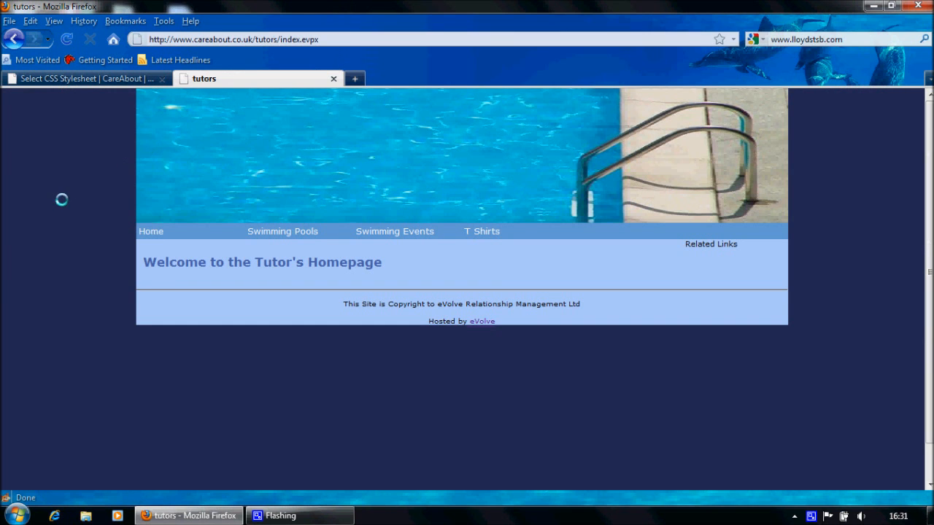
pyautogui.click(66, 79)
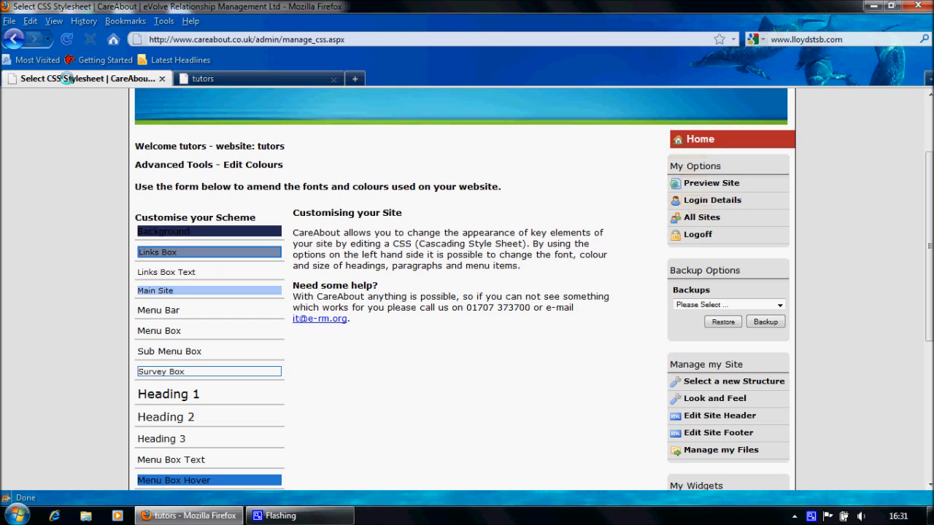
pyautogui.click(174, 231)
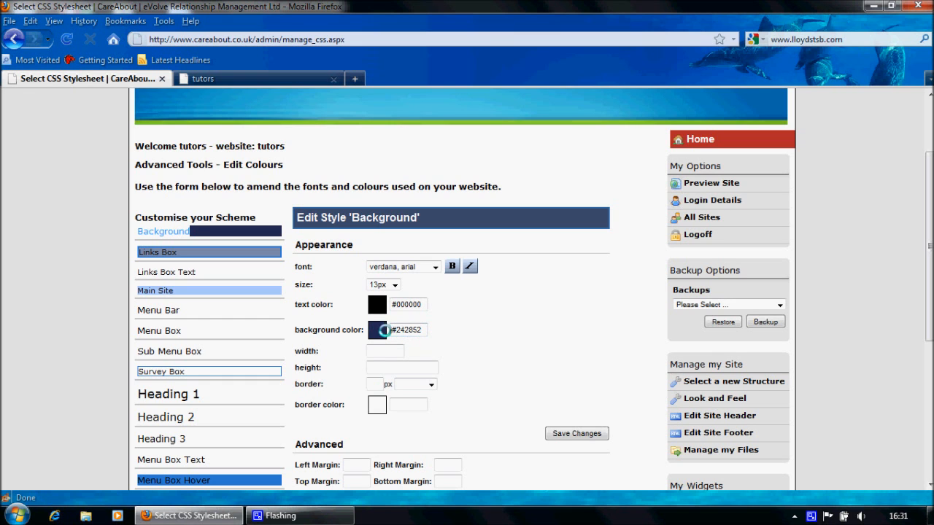
pyautogui.click(377, 329)
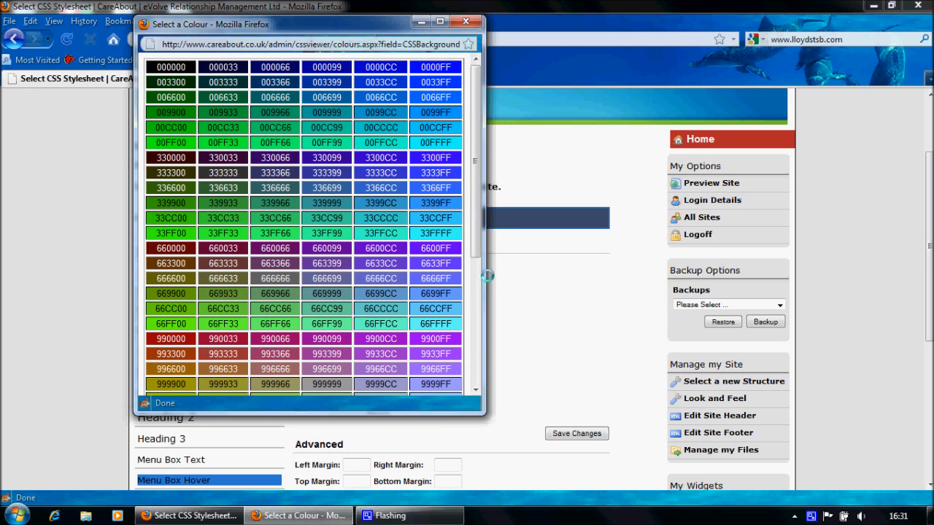
pyautogui.click(571, 322)
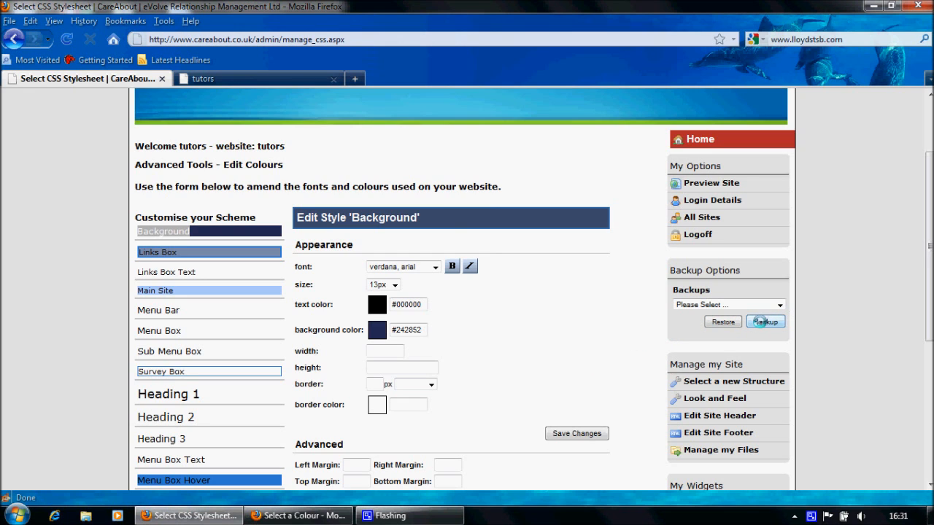
# Create a backup of the site's current colour scheme
pyautogui.click(764, 322)
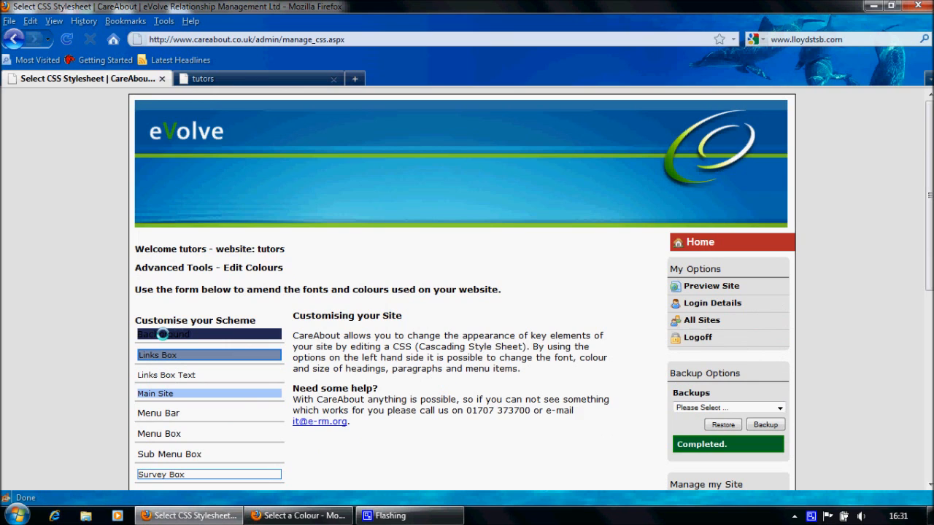
# Set the Background style's background colour to #6699CC and save the changes
pyautogui.click(162, 334)
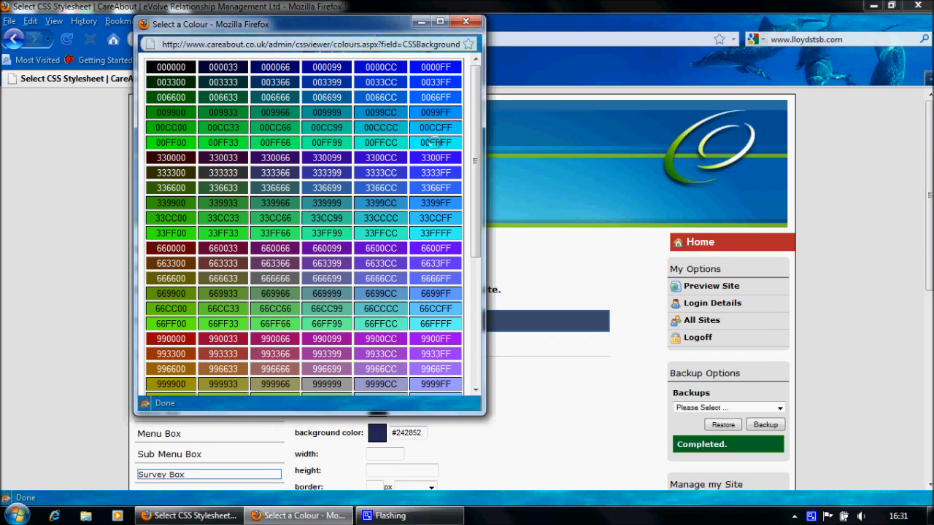
pyautogui.click(436, 142)
pyautogui.click(377, 433)
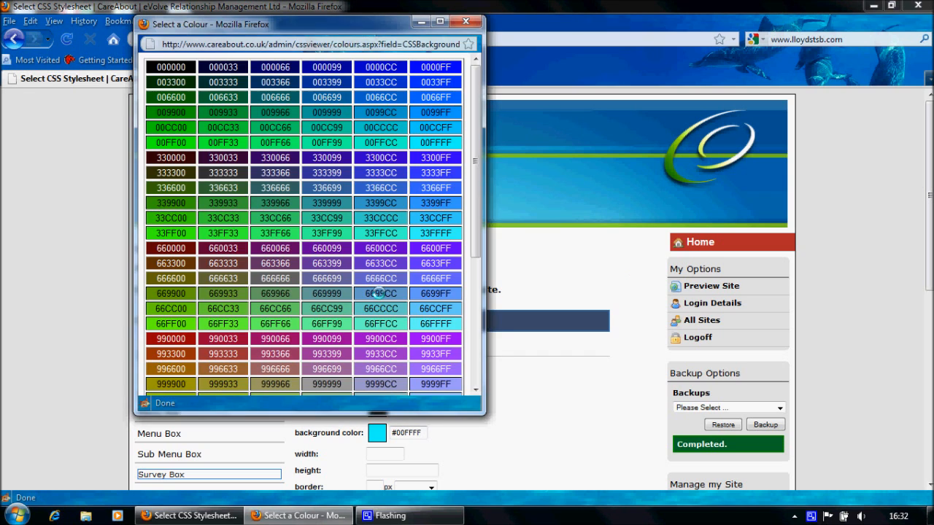
pyautogui.click(377, 293)
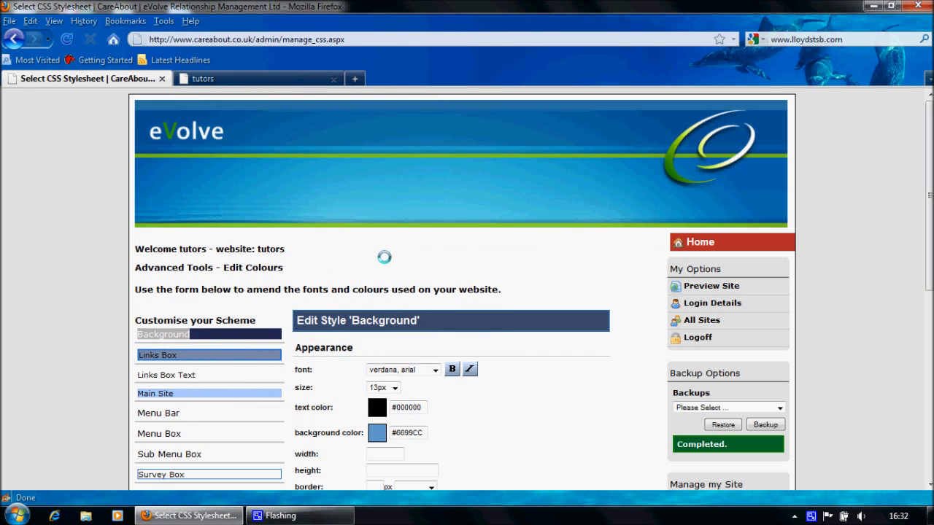
pyautogui.moveTo(929, 151); pyautogui.dragTo(929, 274)
pyautogui.click(566, 288)
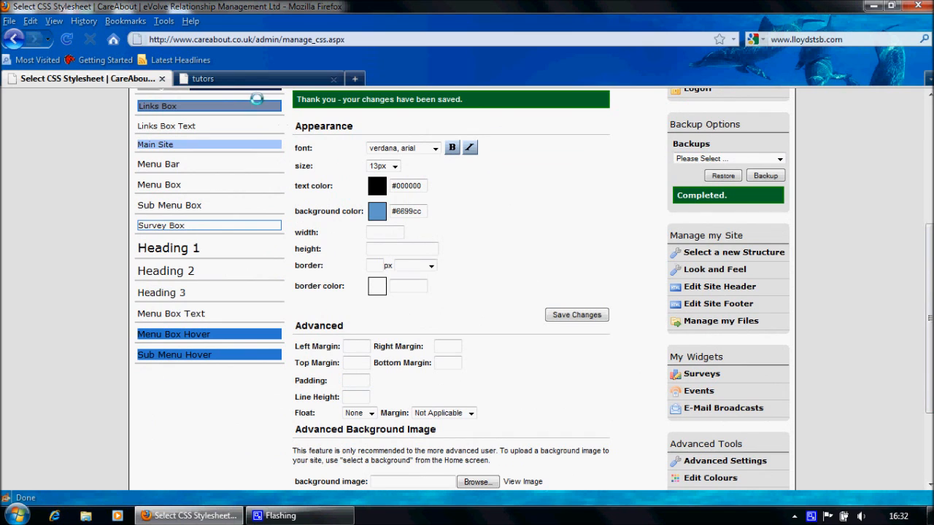
# Reload the tutors site to check its page background, and return to the colour editor
pyautogui.click(237, 78)
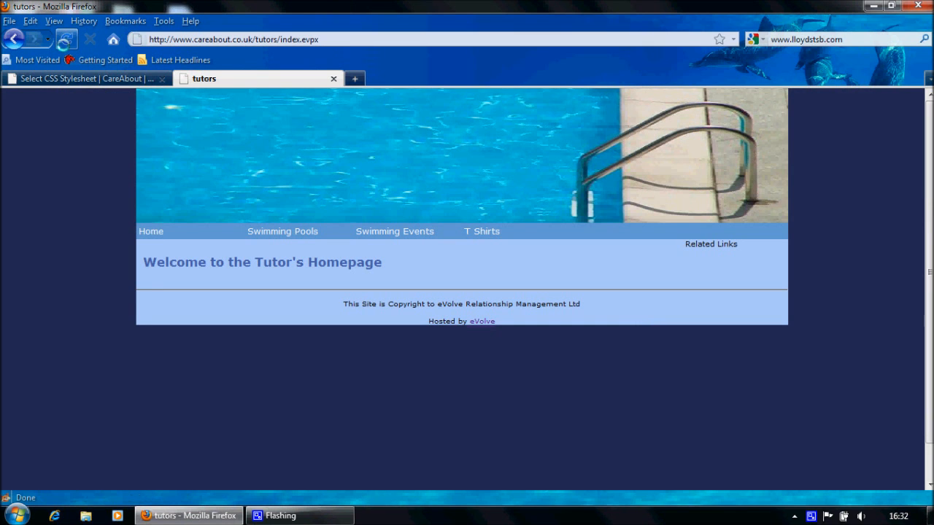
pyautogui.click(65, 38)
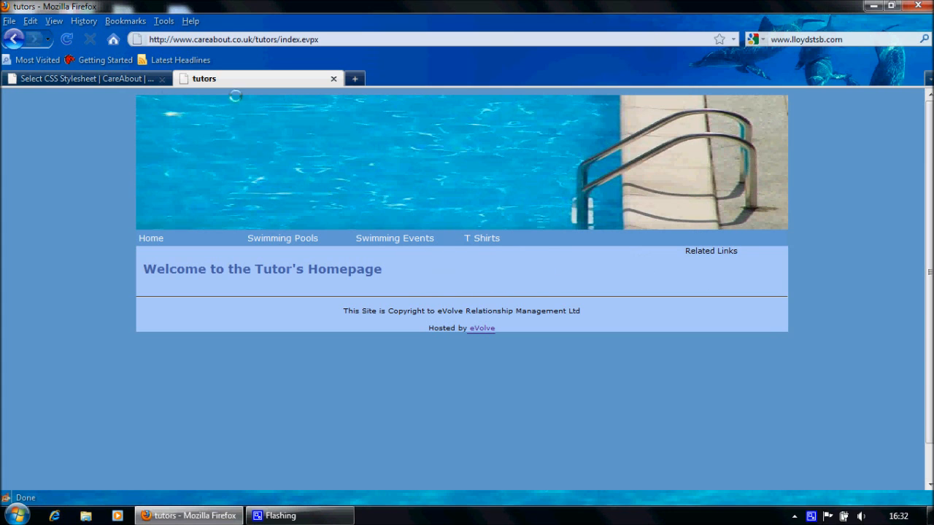
pyautogui.click(116, 79)
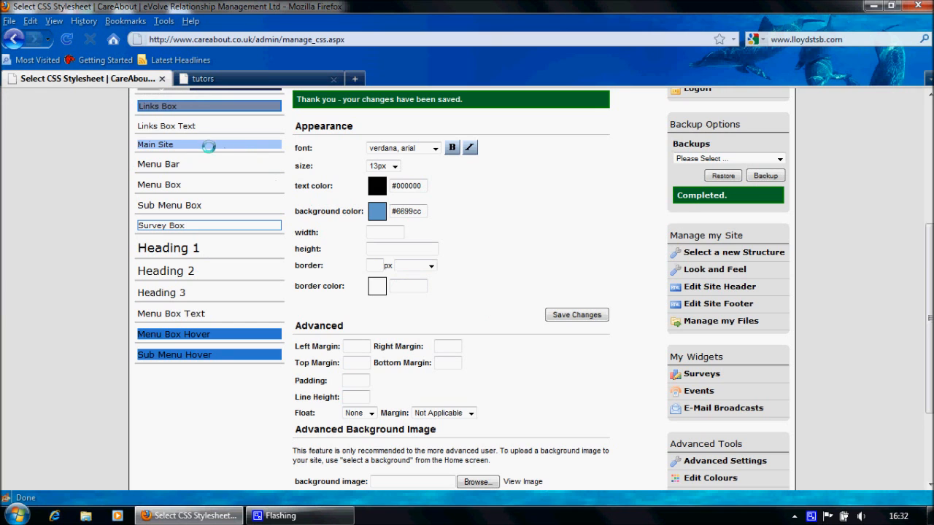
# Set the Main Site style's background colour to #339999 and save the changes
pyautogui.click(177, 144)
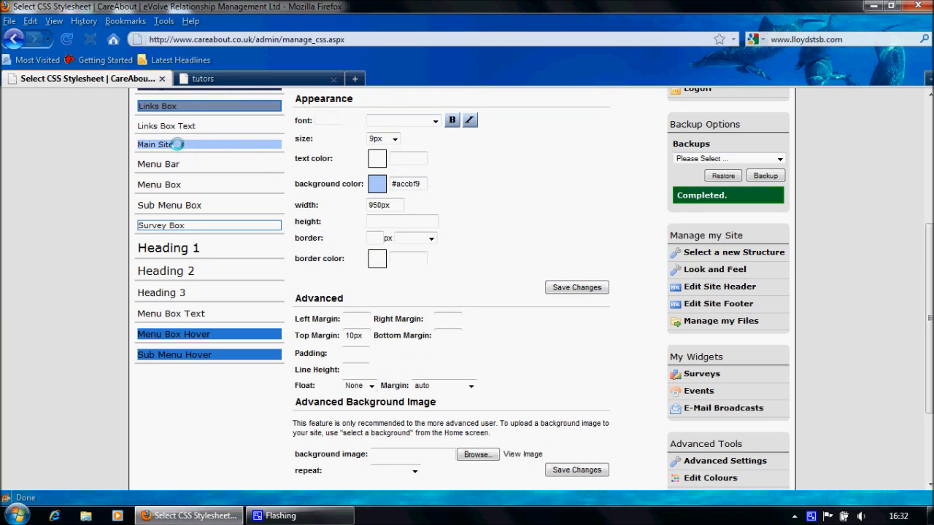
pyautogui.click(377, 184)
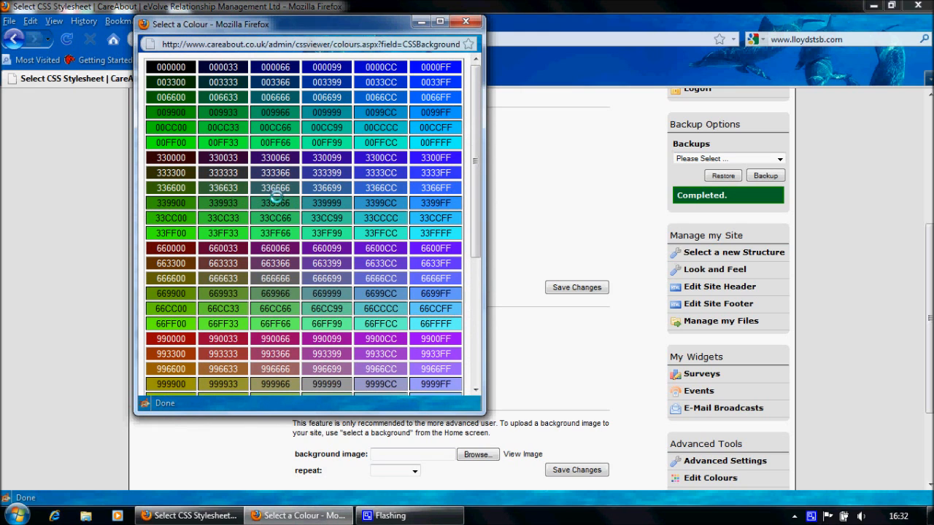
pyautogui.click(322, 202)
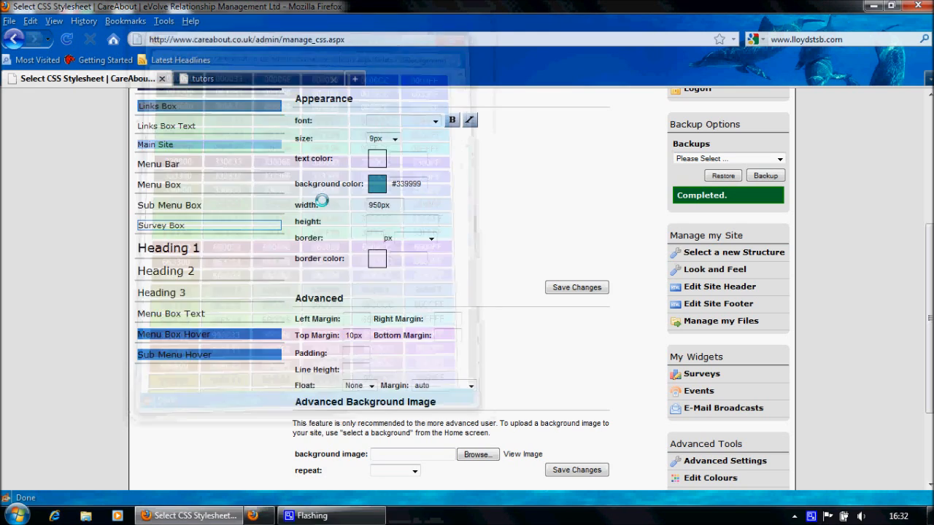
# Reload the tutors site to check its main content area's colour, and return to the colour editor
pyautogui.click(212, 80)
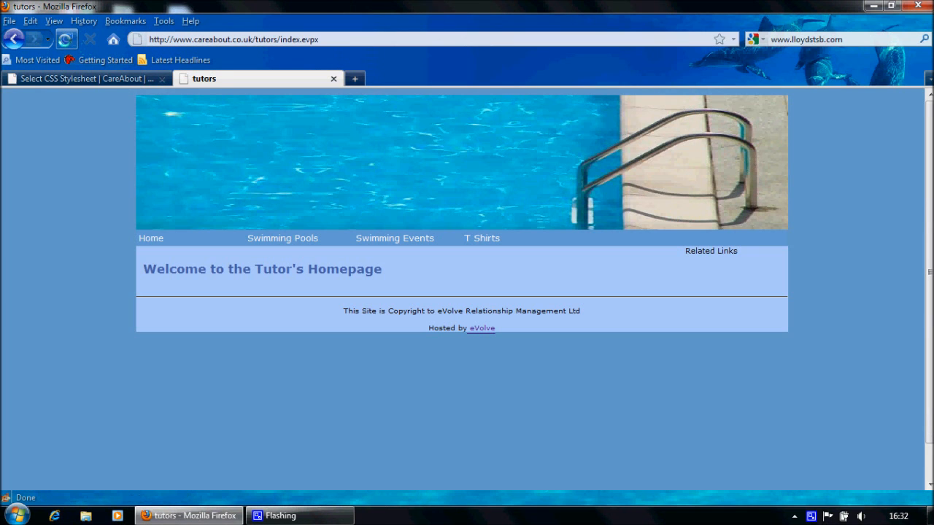
pyautogui.click(67, 40)
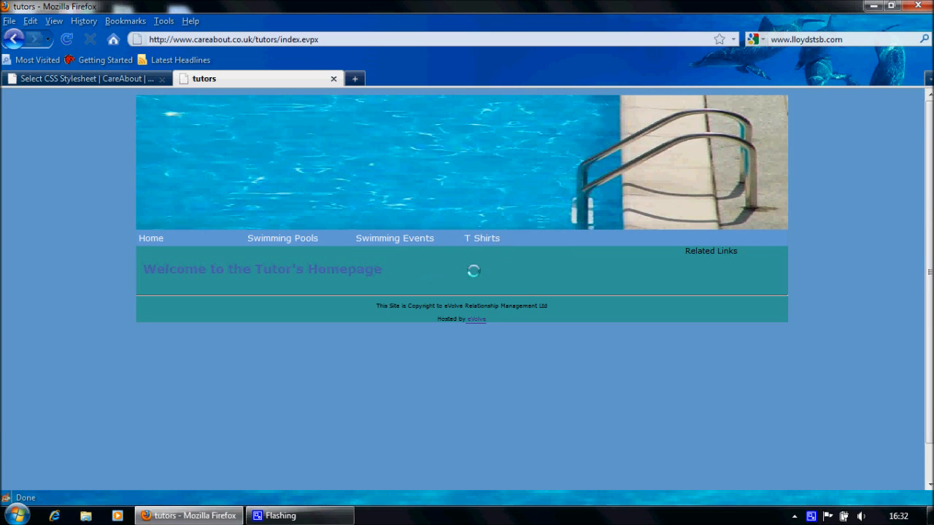
pyautogui.click(113, 79)
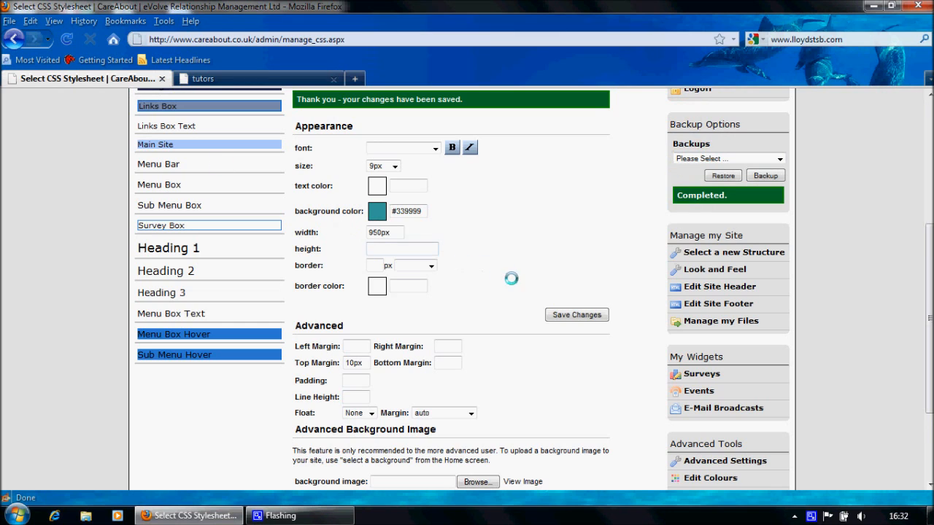
# Locate the menu bar on the tutors site, set the Menu Bar style's background colour to #660099 and save the changes
pyautogui.click(158, 163)
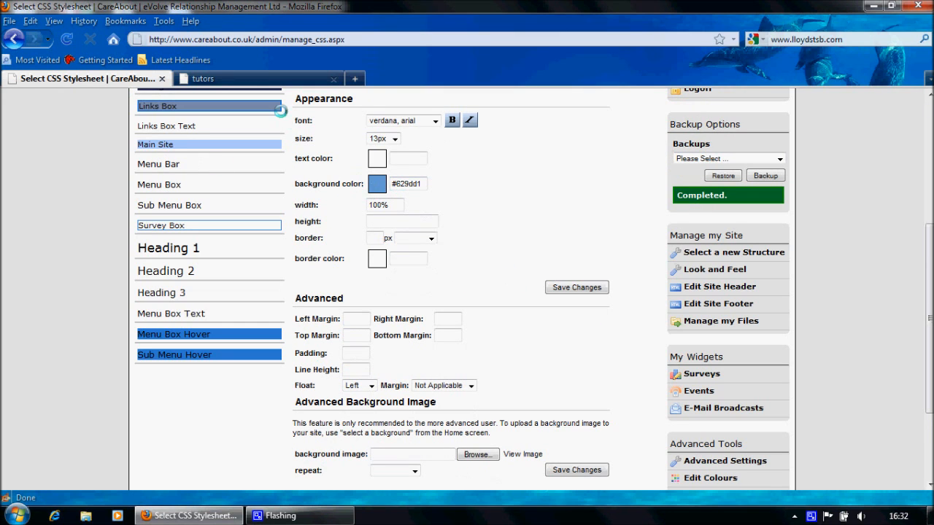
pyautogui.click(265, 79)
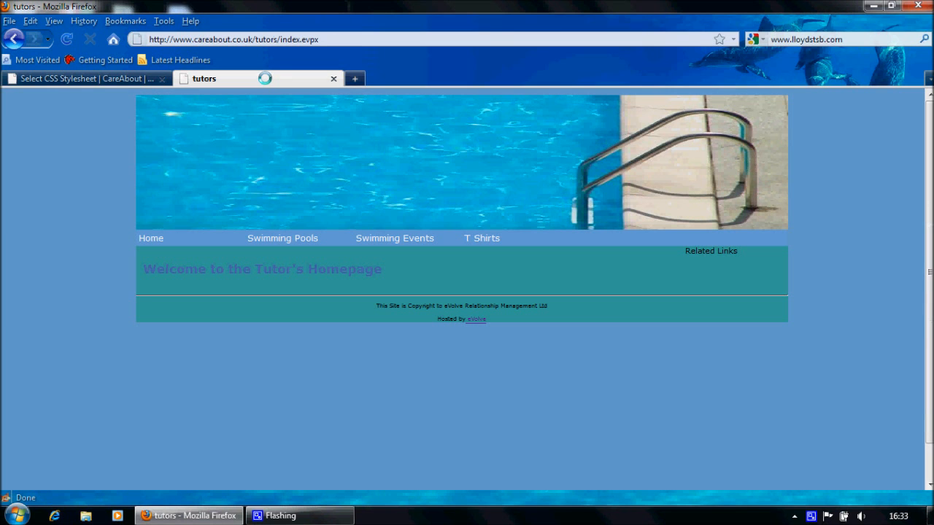
pyautogui.moveTo(567, 243)
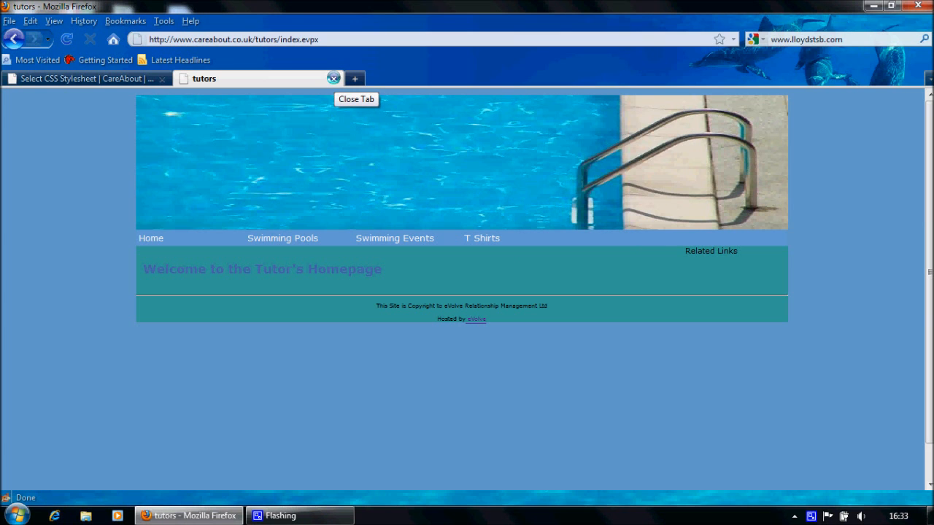
pyautogui.click(49, 77)
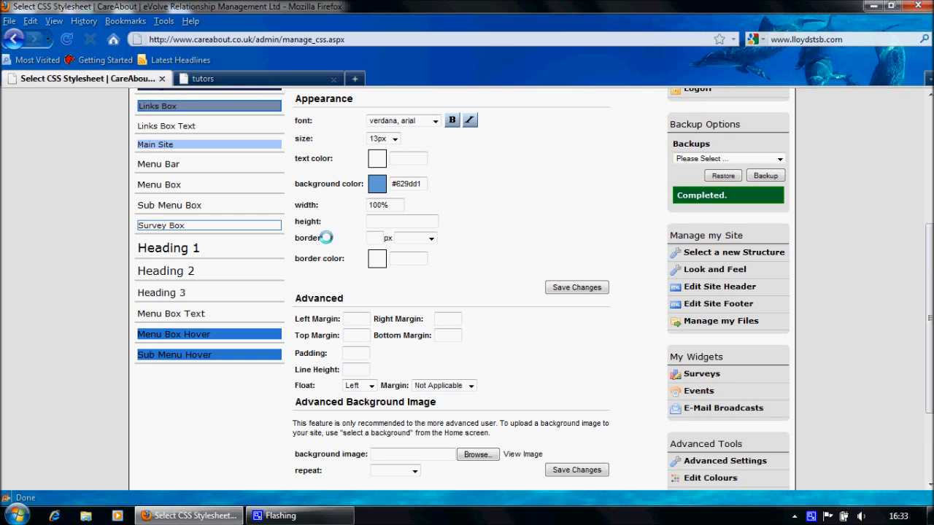
pyautogui.click(377, 184)
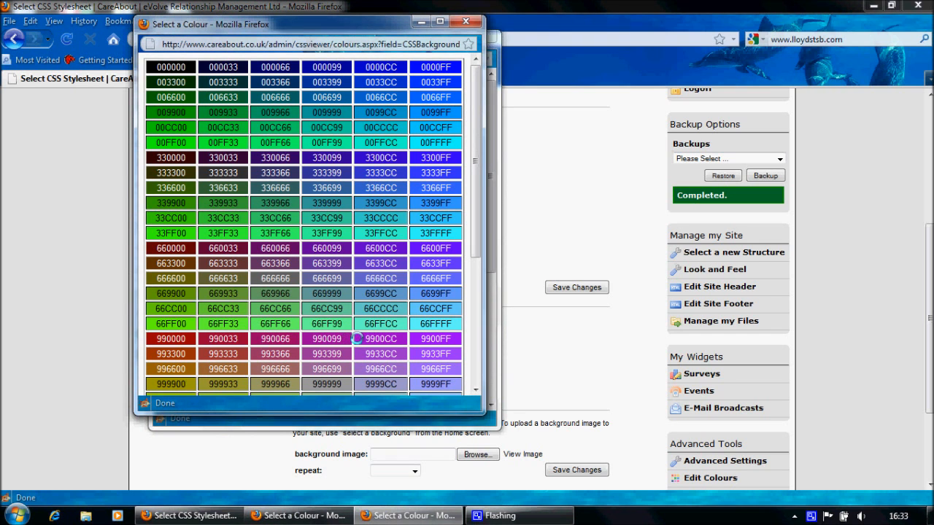
pyautogui.click(377, 337)
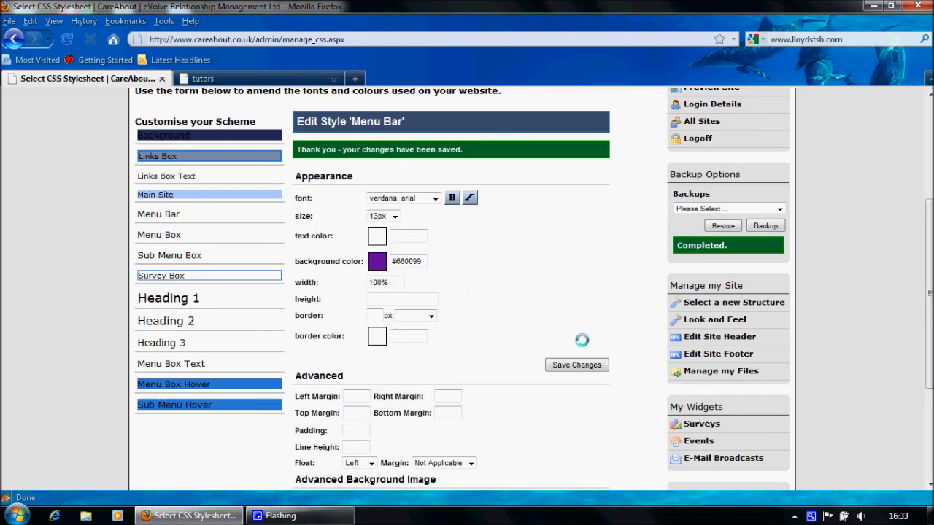
# Reload the tutors site and inspect the menu bar's colour along with its hover and submenu styling
pyautogui.hotkey('ctrl', 'Tab')
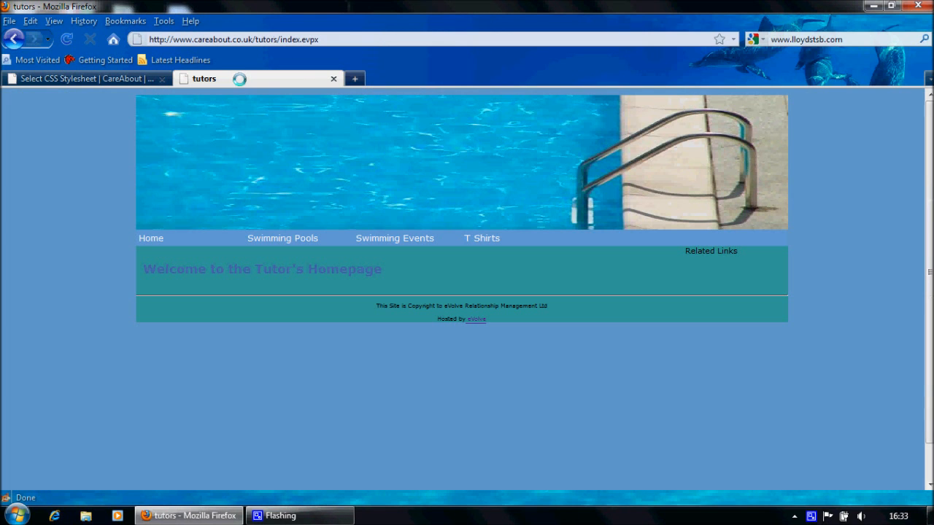
pyautogui.click(66, 38)
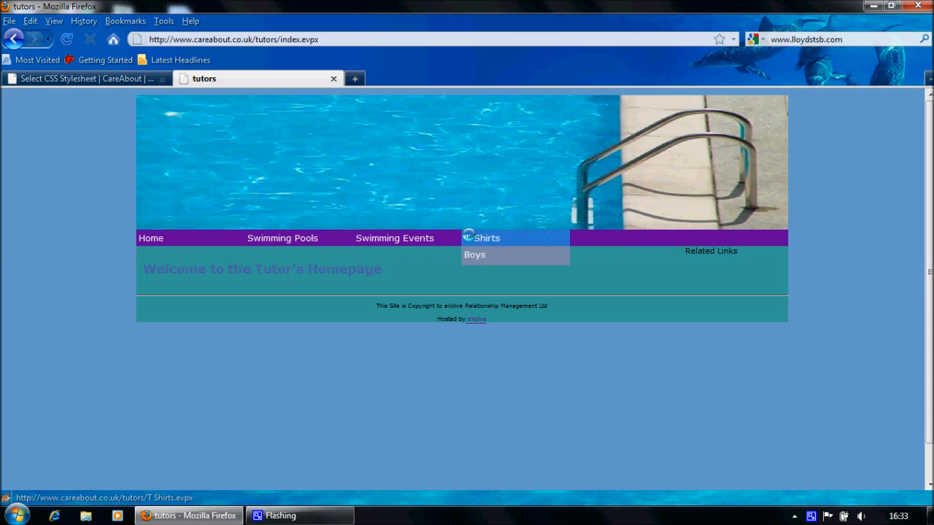
pyautogui.moveTo(510, 228)
pyautogui.moveTo(398, 235)
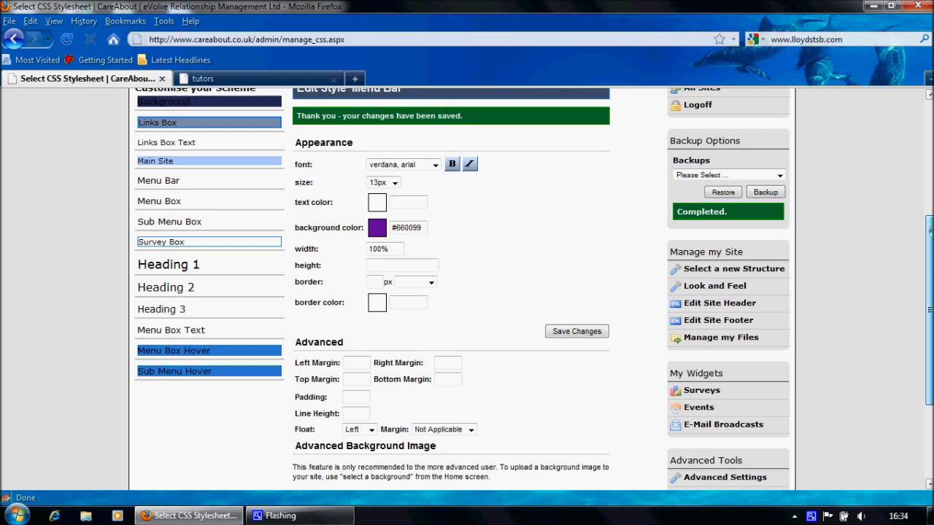
# Browse the full colour palette for the menu hover style's background colour
pyautogui.moveTo(930, 232); pyautogui.dragTo(929, 243)
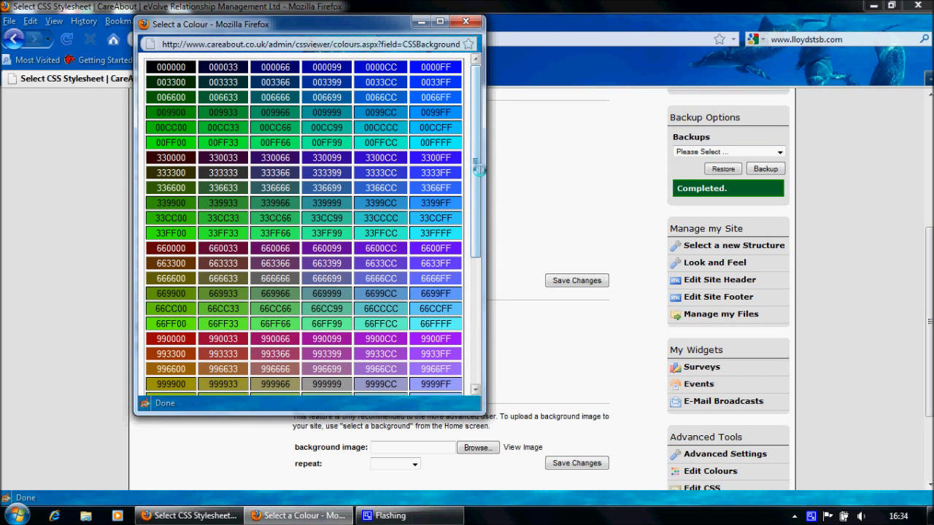
pyautogui.moveTo(476, 170); pyautogui.dragTo(477, 298)
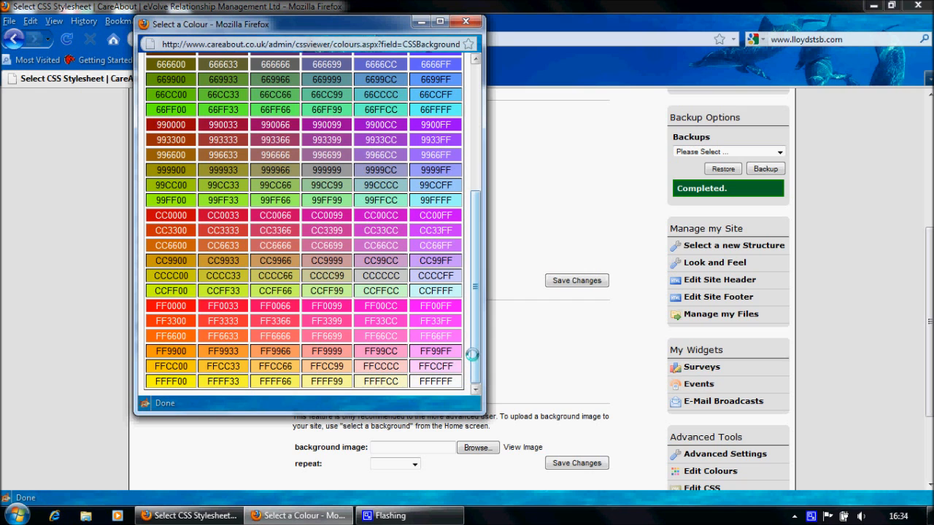
pyautogui.moveTo(474, 353); pyautogui.dragTo(474, 252)
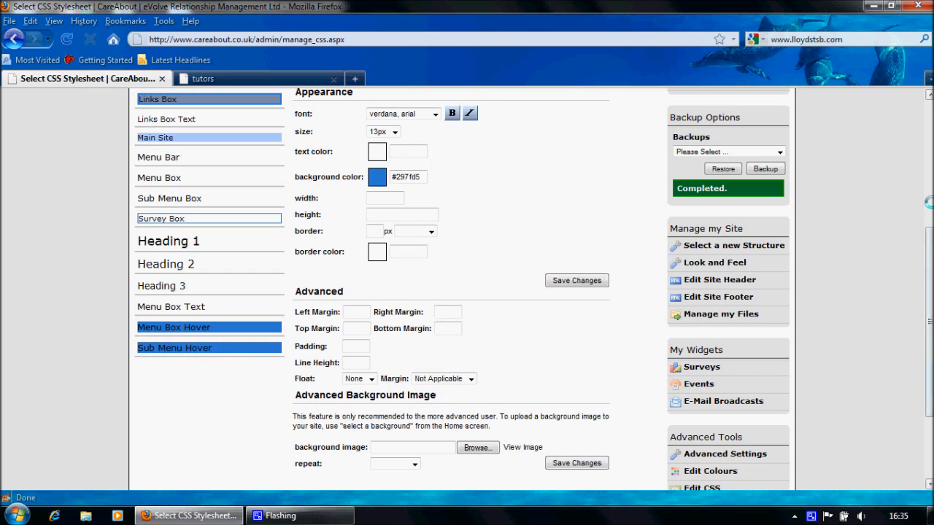
# Open the Menu Box style and review its appearance and advanced settings
pyautogui.scroll(4, 926, 200)
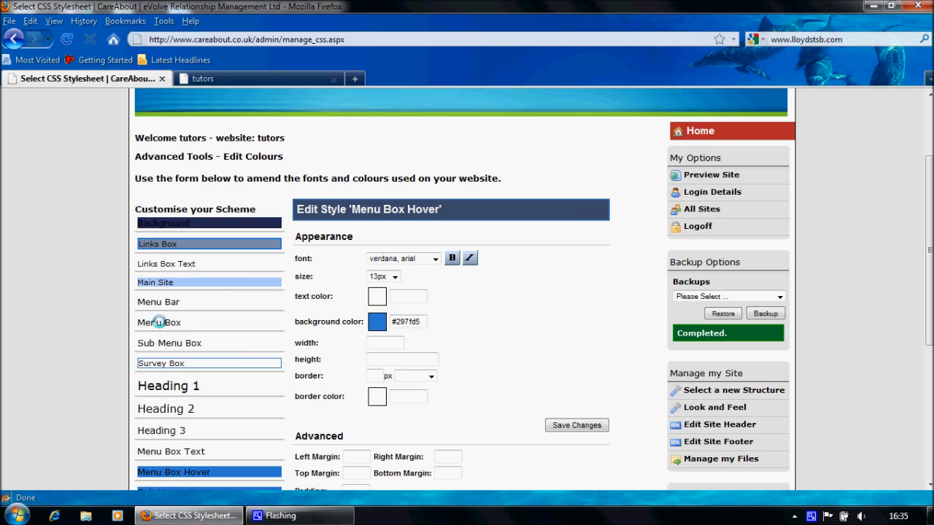
pyautogui.click(167, 322)
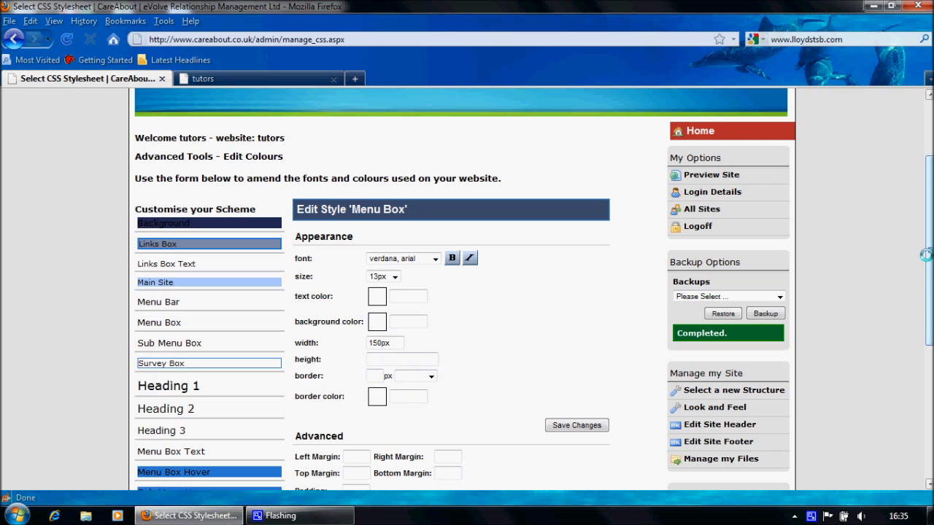
pyautogui.moveTo(930, 255); pyautogui.dragTo(930, 313)
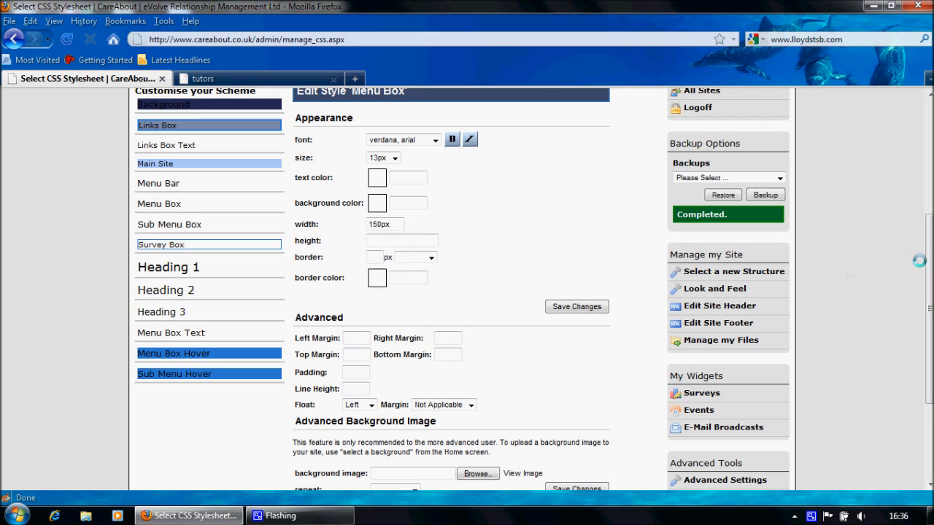
pyautogui.moveTo(927, 259); pyautogui.dragTo(927, 183)
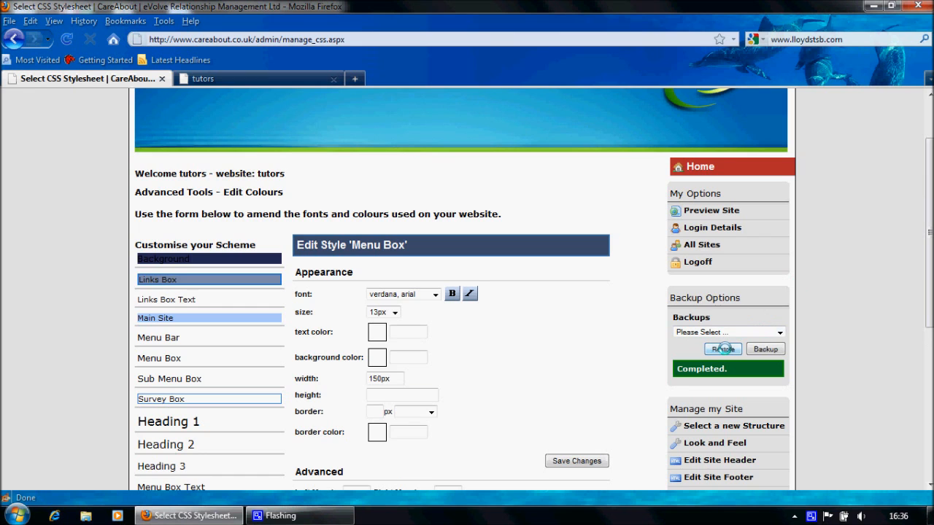
# View the tutors site's current colours, and restore the stylesheet backup CSS - 28/09/2010 16:31:45 in the colour editor
pyautogui.click(256, 79)
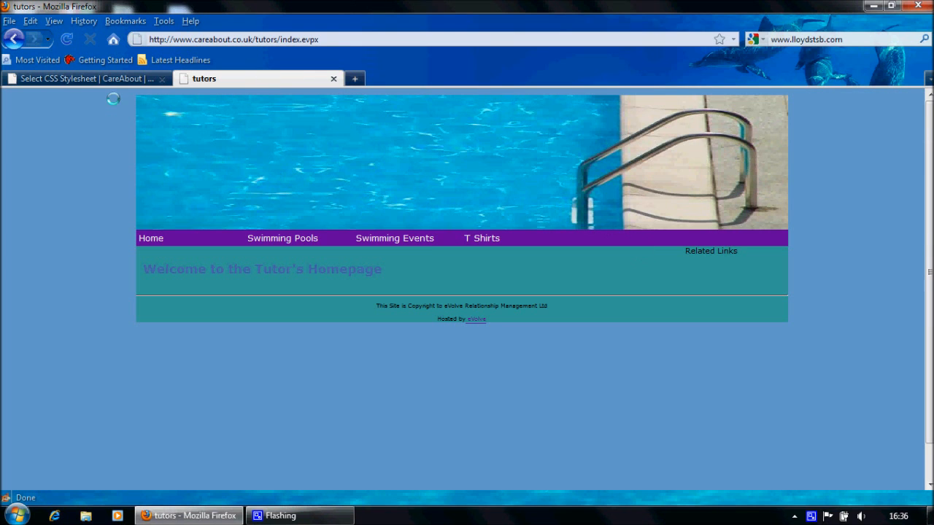
pyautogui.click(65, 78)
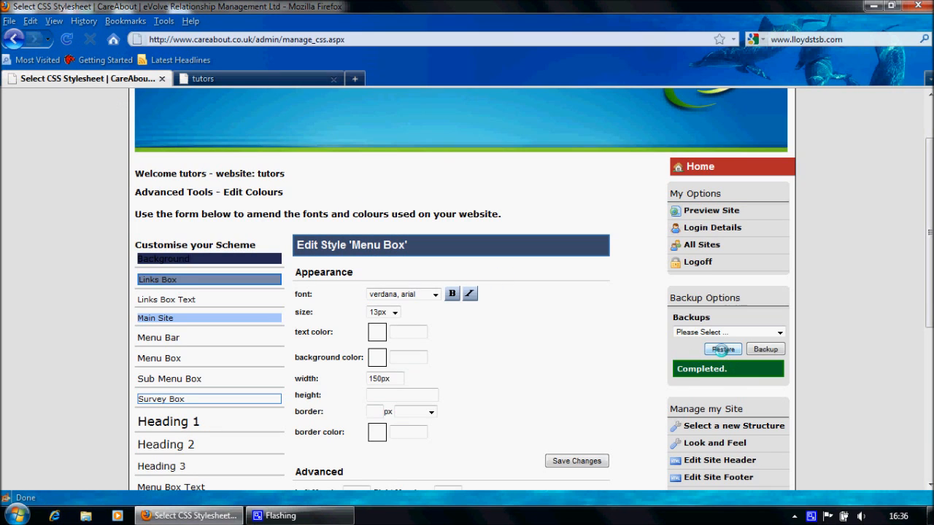
pyautogui.click(762, 333)
pyautogui.click(725, 352)
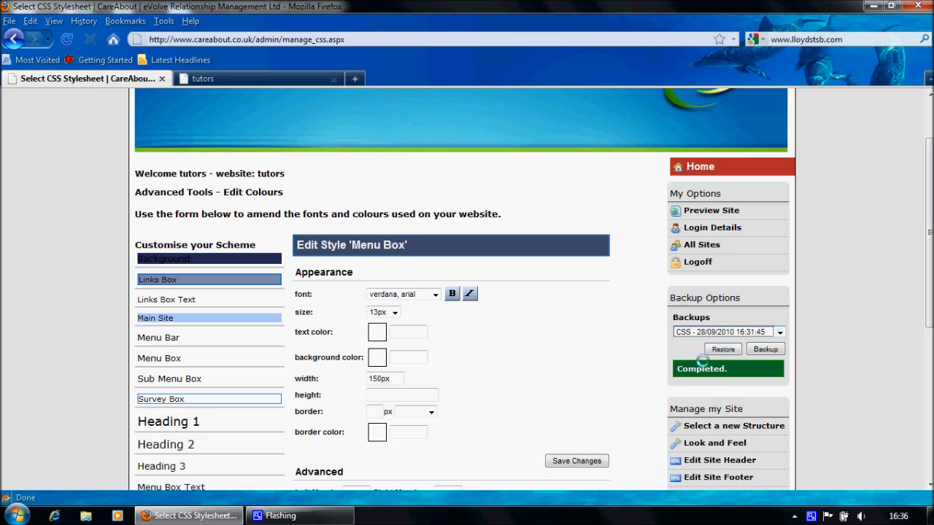
pyautogui.click(723, 350)
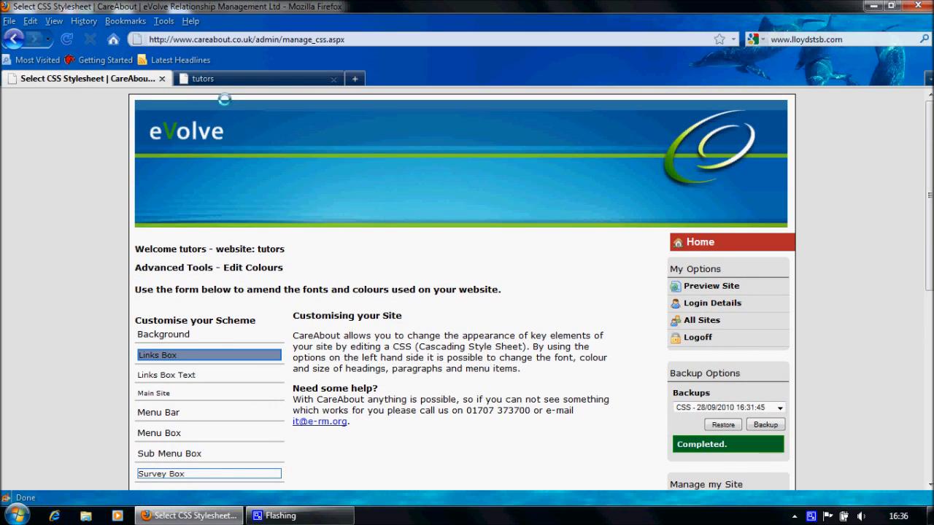
# Reload the tutors site and check its background, main area and menu bar colours against the restored backup
pyautogui.click(221, 78)
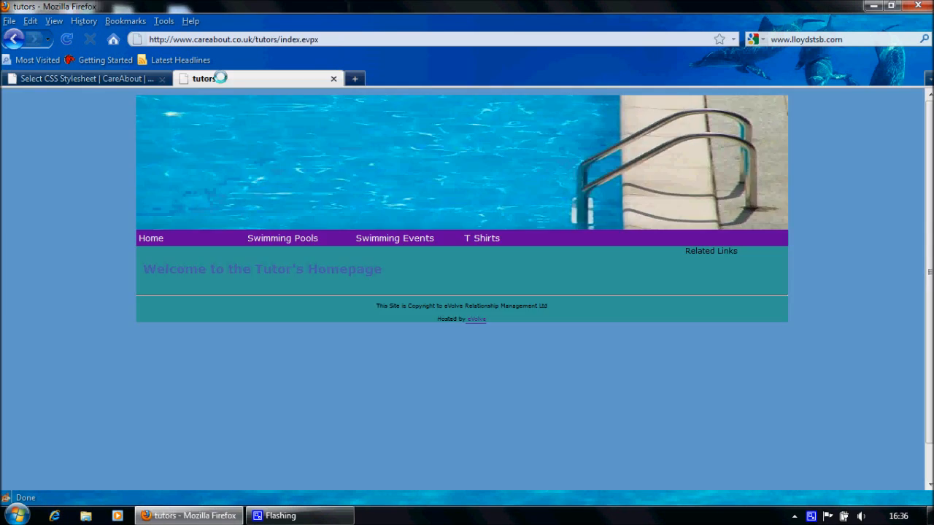
pyautogui.click(67, 37)
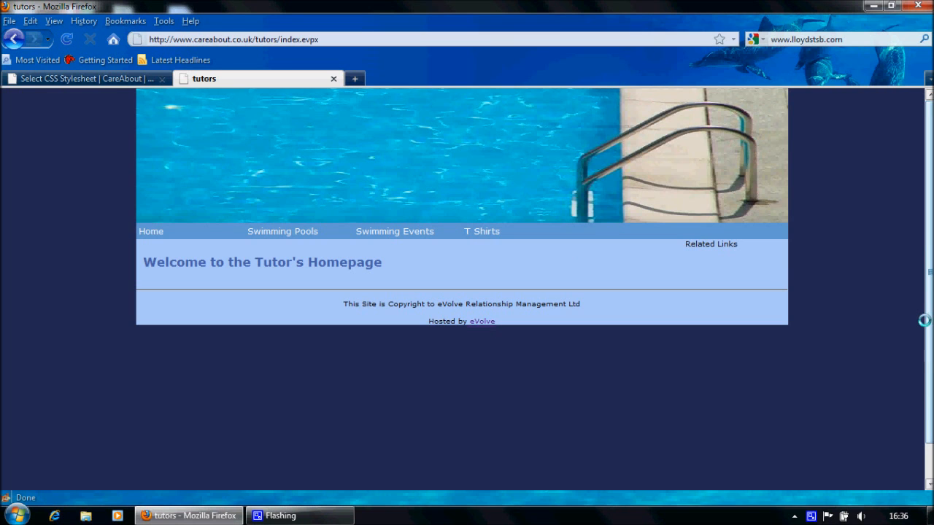
pyautogui.moveTo(928, 214); pyautogui.dragTo(930, 179)
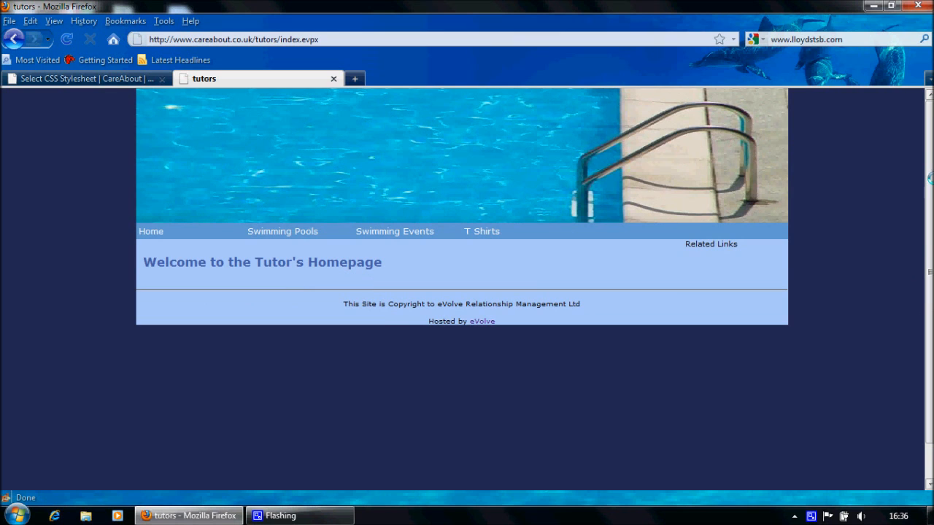